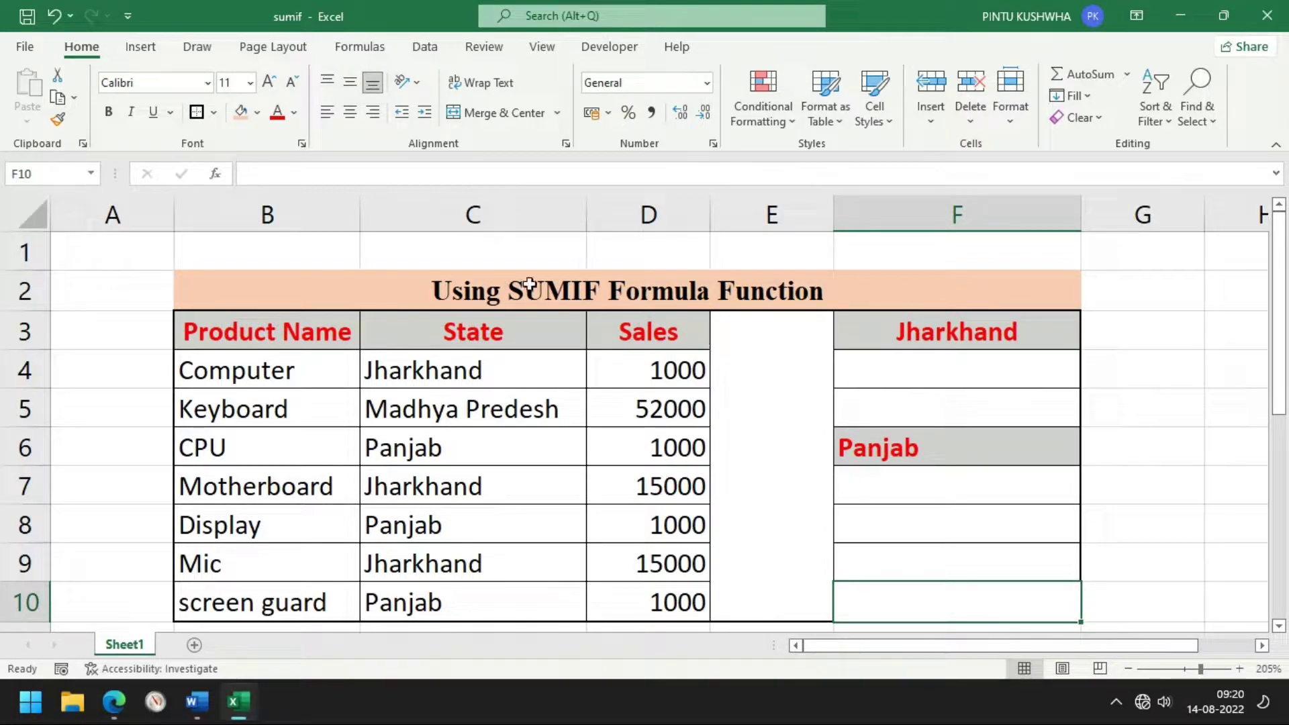
- Begin =SUMIF( in cell F4 and bring up its Function Arguments dialog
{"action": "left_click", "coordinate": [921, 367]}
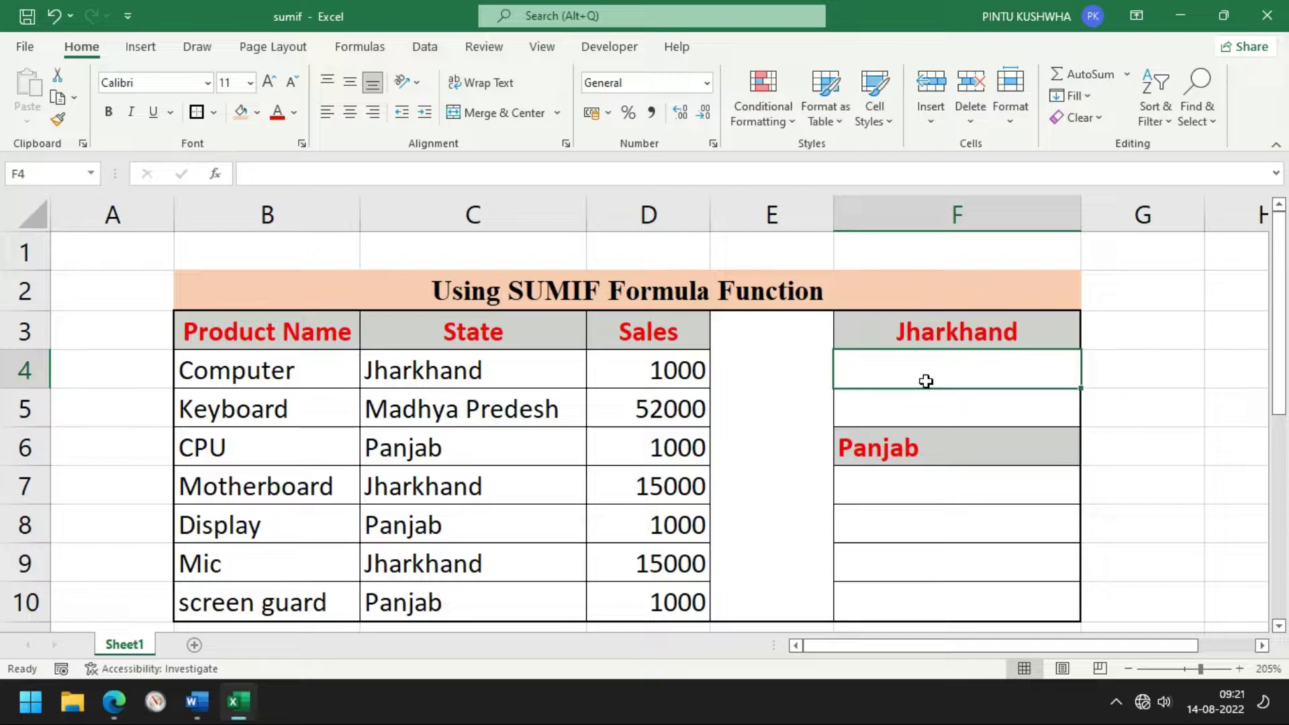
{"action": "double_click", "coordinate": [922, 372]}
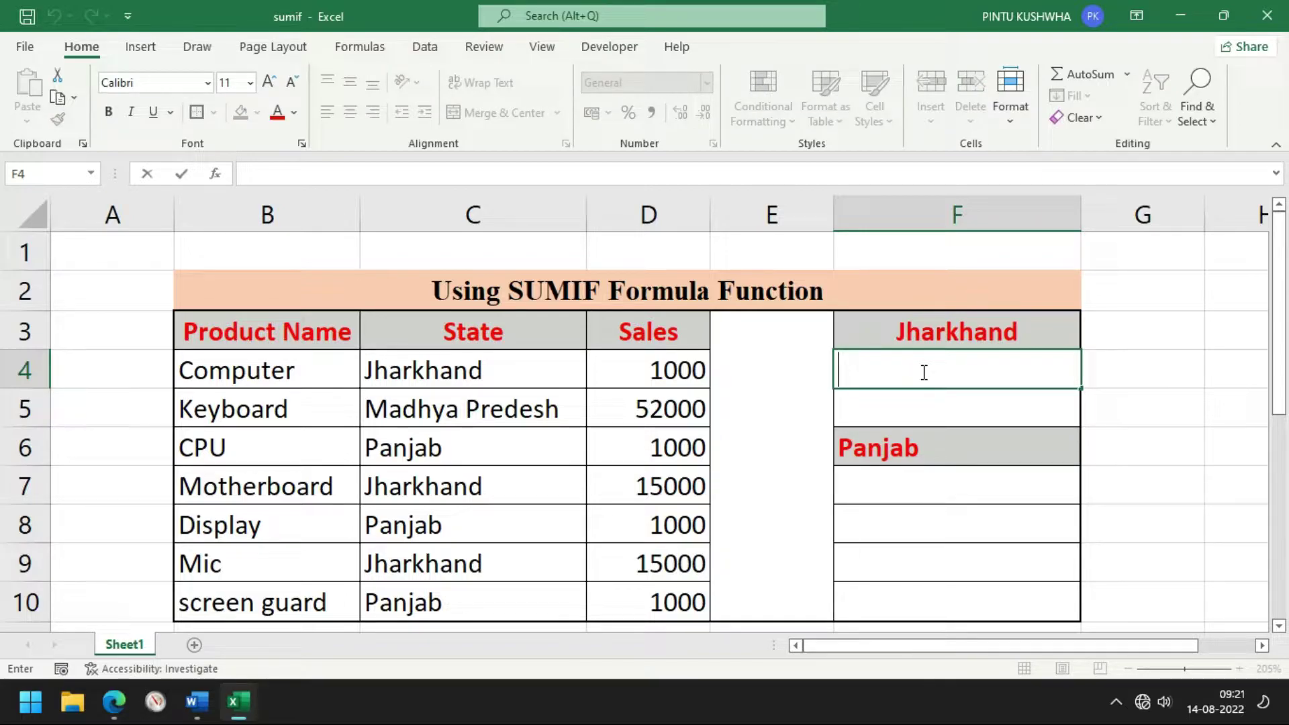
{"action": "type", "text": "="}
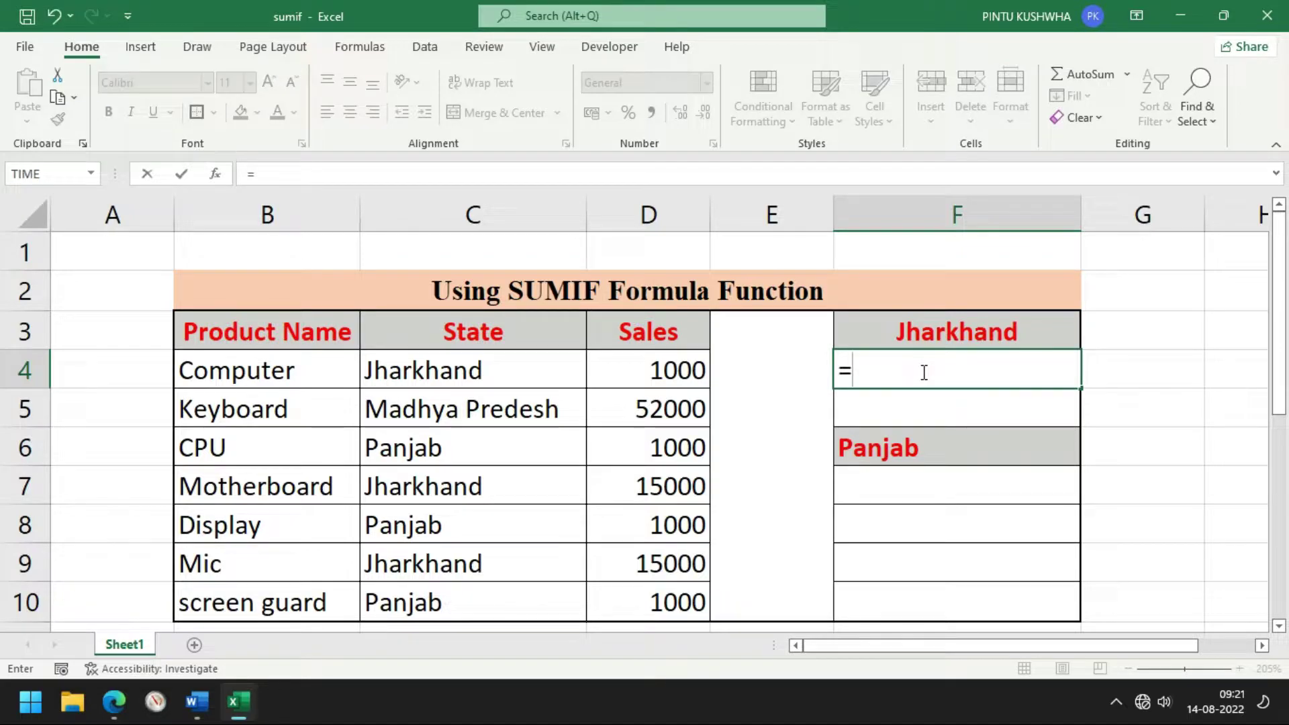
{"action": "type", "text": "sum"}
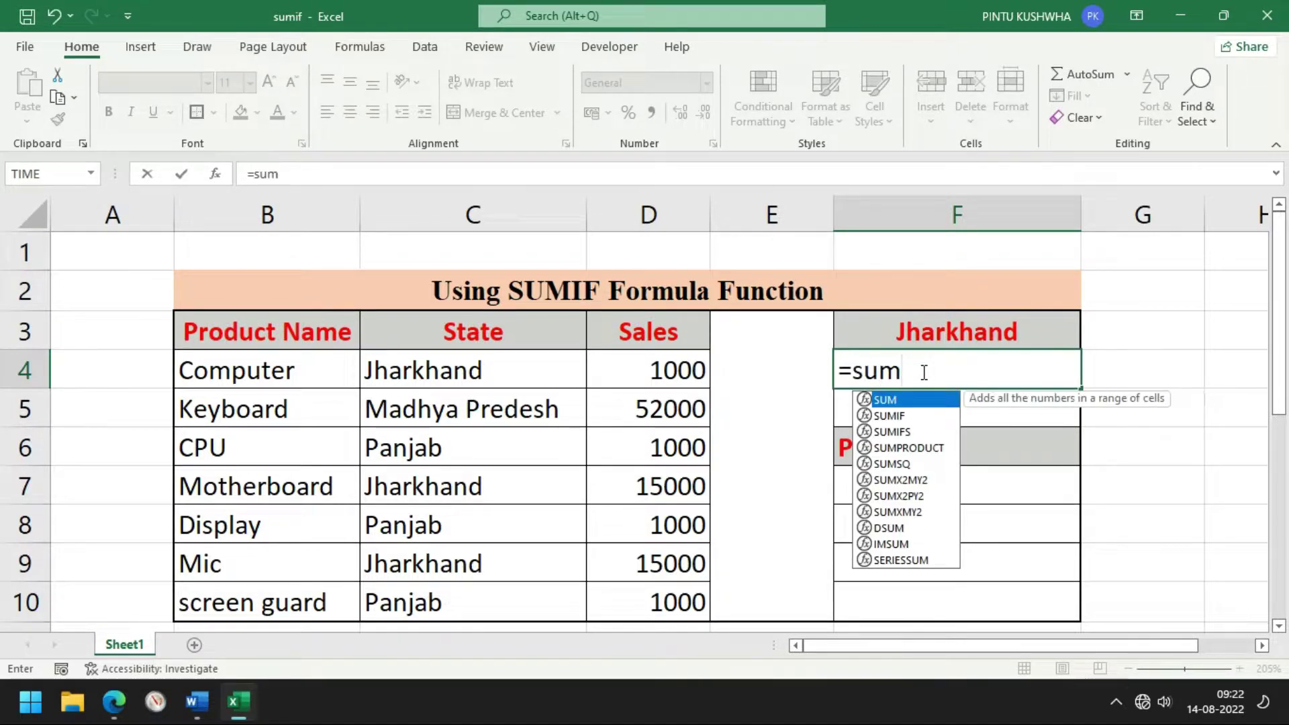
{"action": "type", "text": "if"}
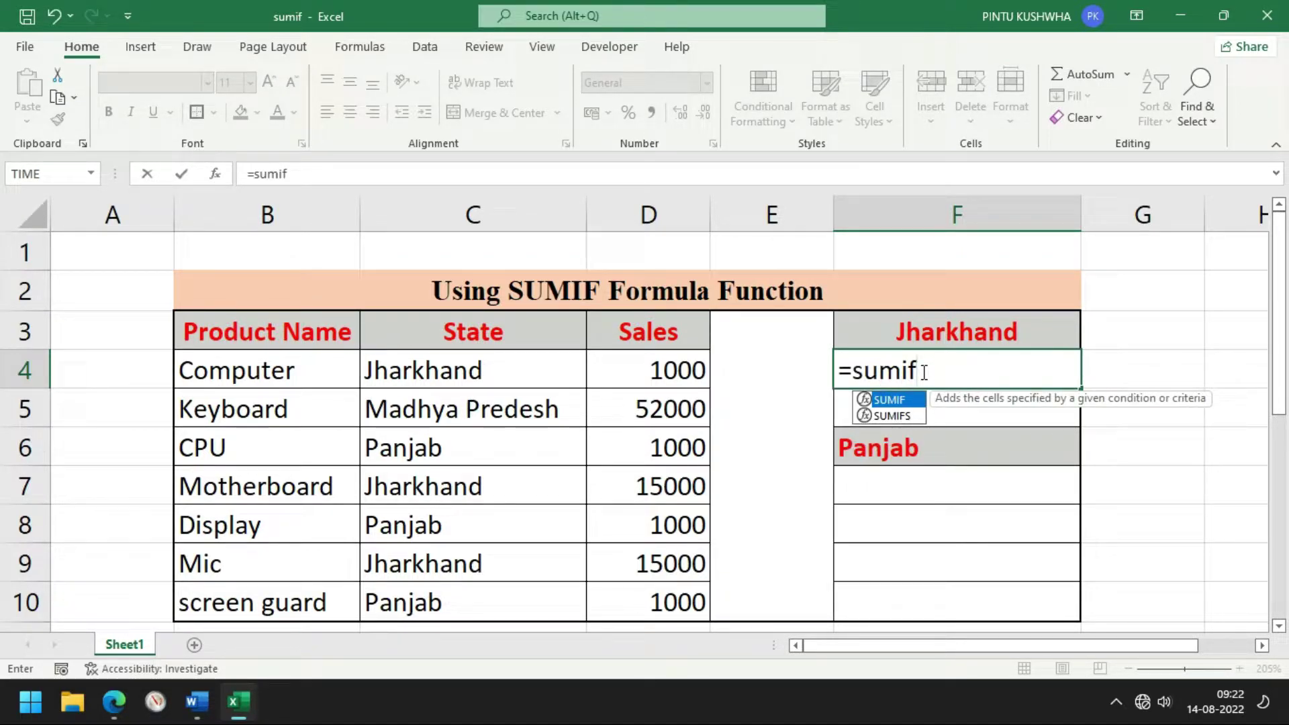
{"action": "type", "text": "("}
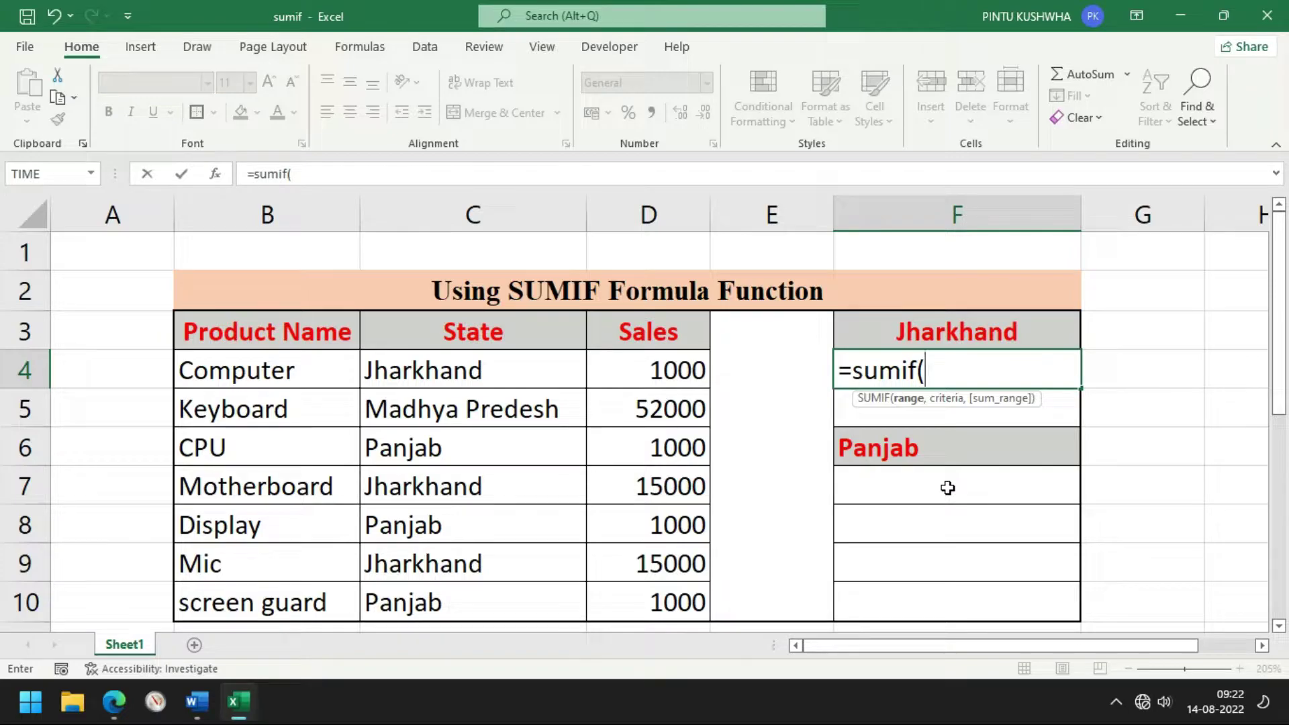
{"action": "key", "text": "ctrl+a"}
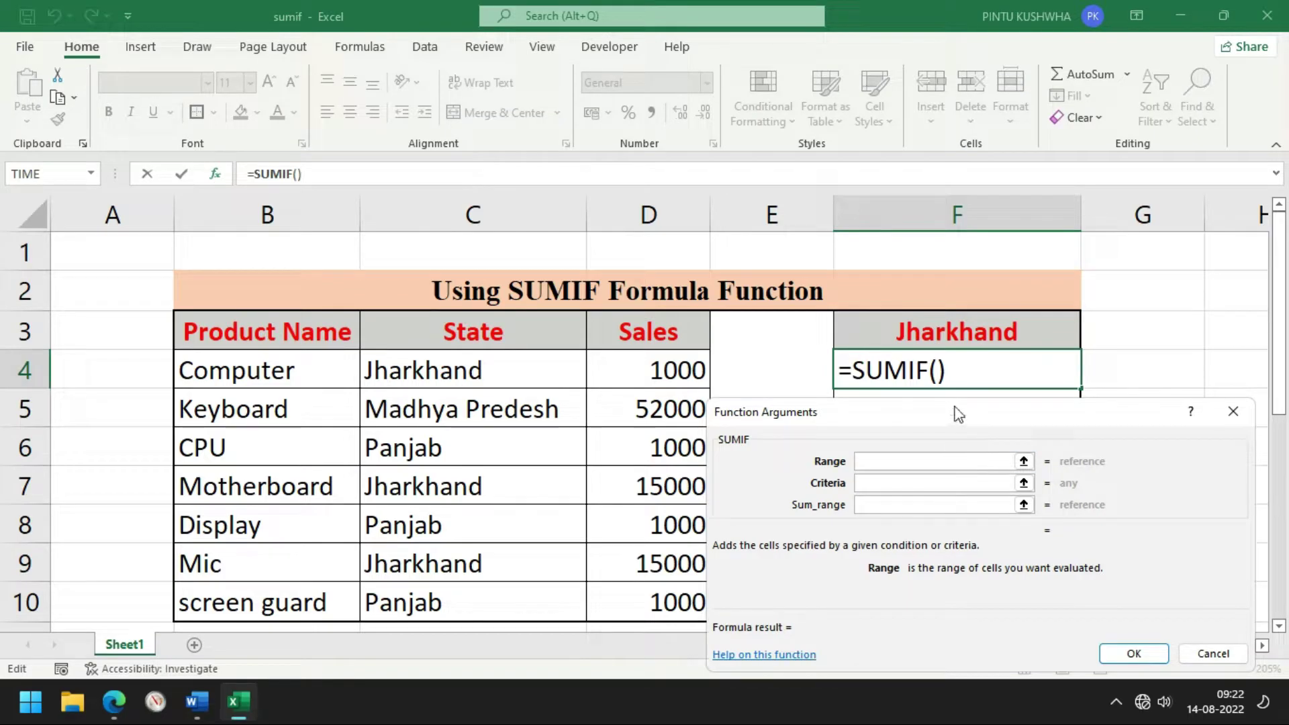
- Set the SUMIF Range argument to the State cells C4:C10
{"action": "left_click_drag", "start_coordinate": [956, 411], "coordinate": [943, 254]}
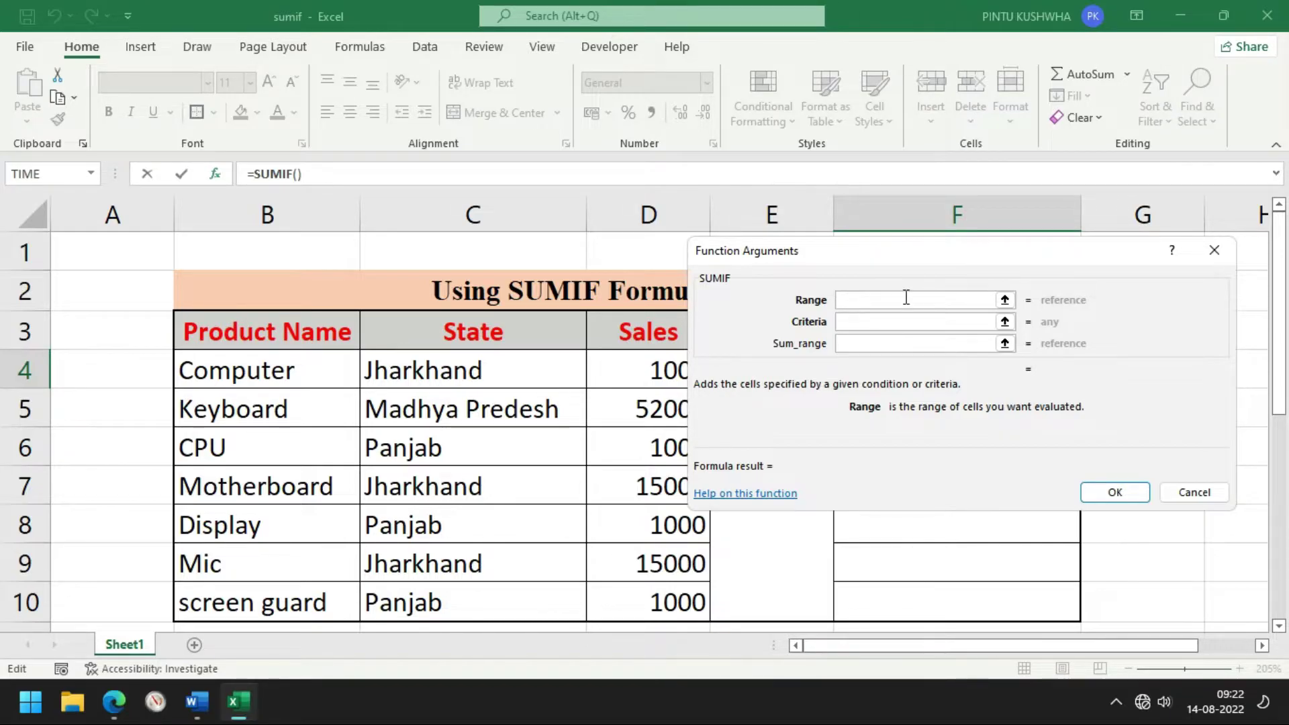
{"action": "left_click_drag", "start_coordinate": [953, 251], "coordinate": [958, 302]}
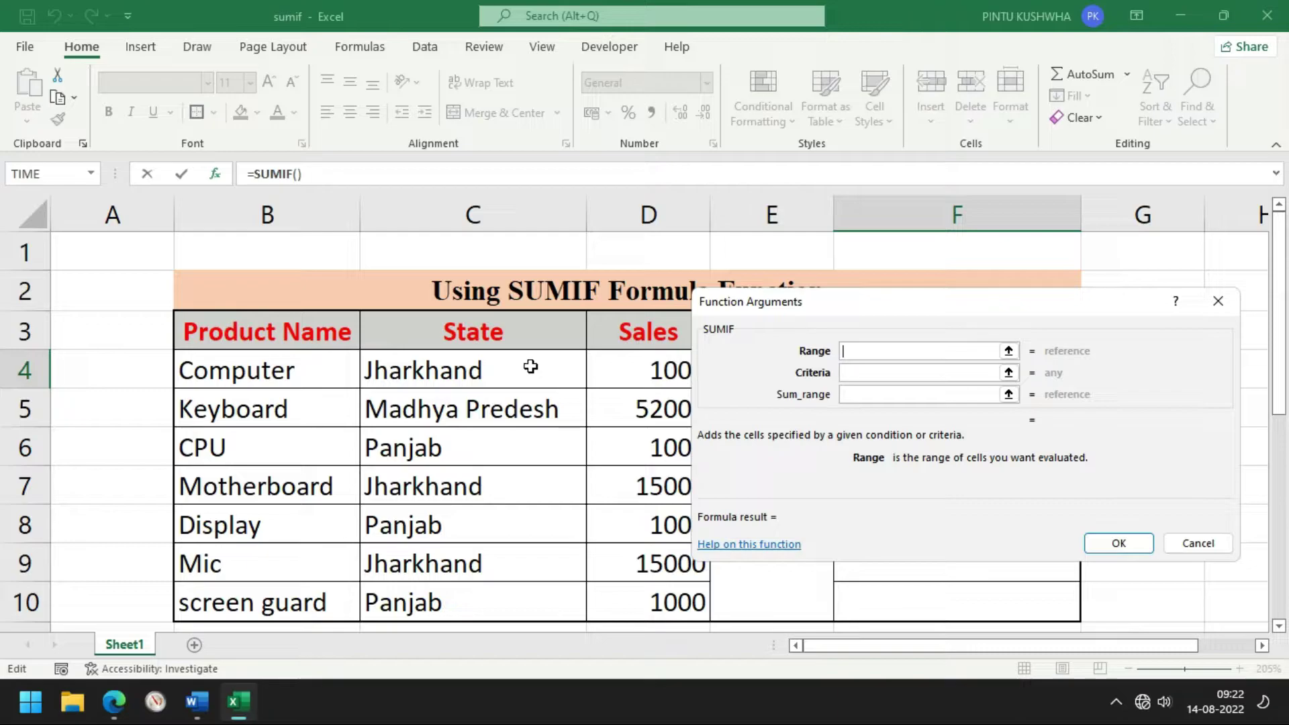
{"action": "left_click_drag", "start_coordinate": [530, 367], "coordinate": [520, 597]}
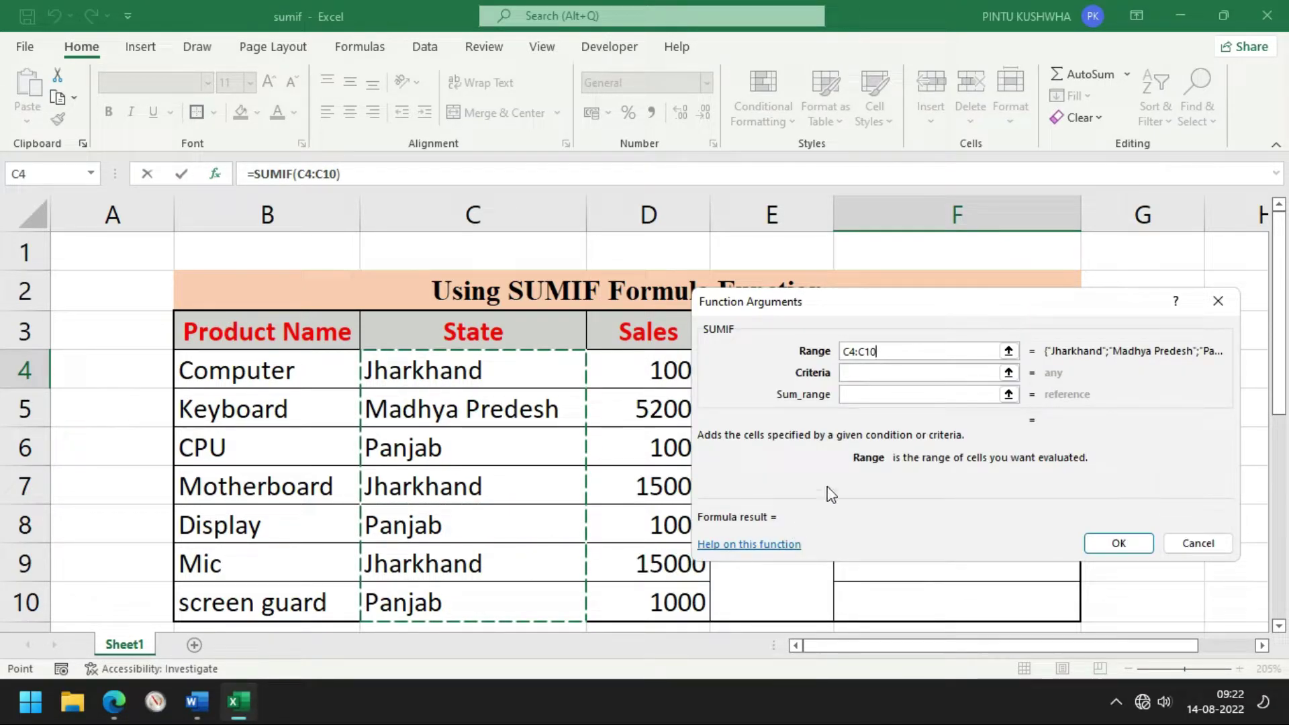
{"action": "left_click", "coordinate": [911, 372]}
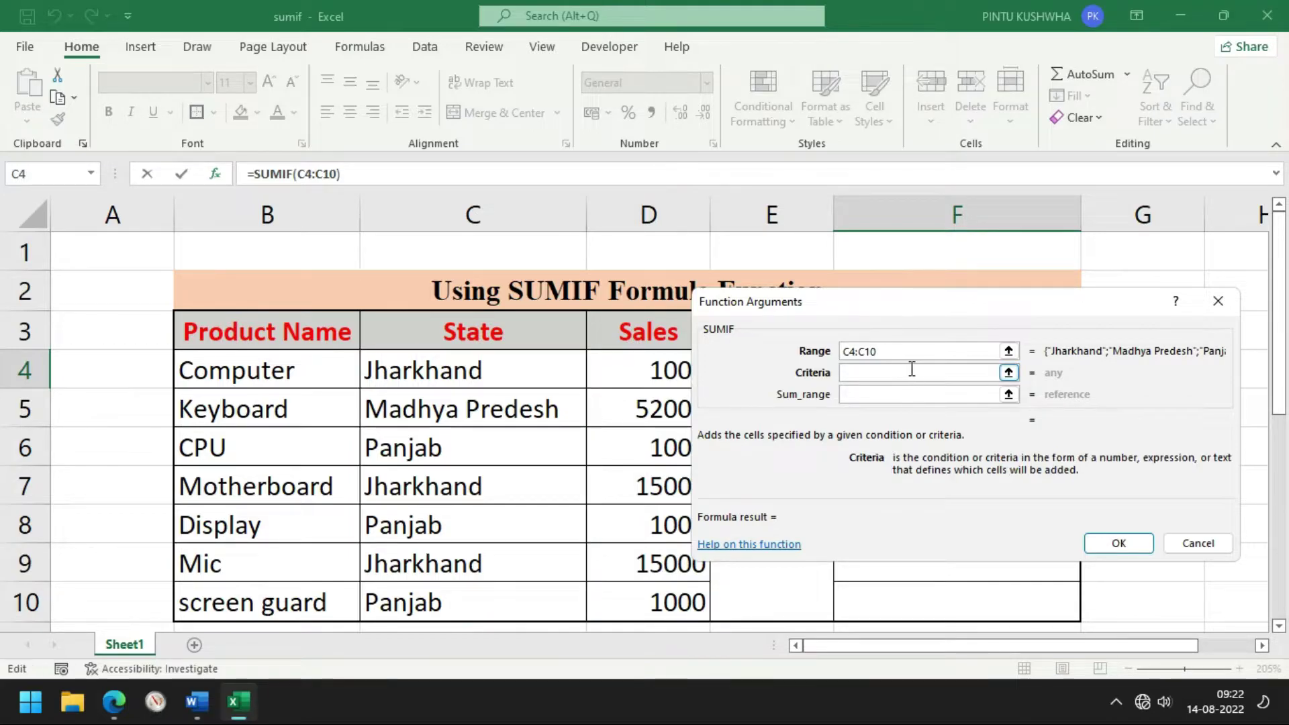
{"action": "left_click_drag", "start_coordinate": [1007, 303], "coordinate": [969, 413]}
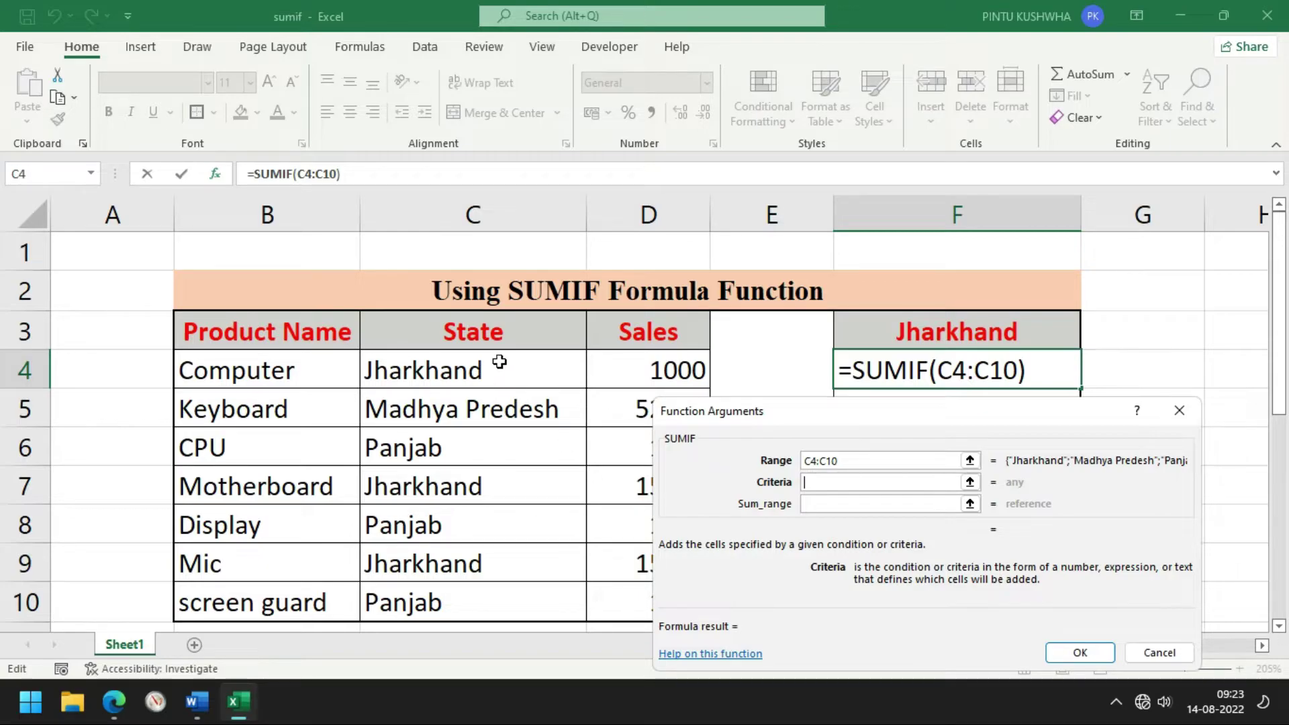
- Set Criteria to C4 and Sum_range to D4:D10, so F4 returns 31000
{"action": "left_click", "coordinate": [499, 368]}
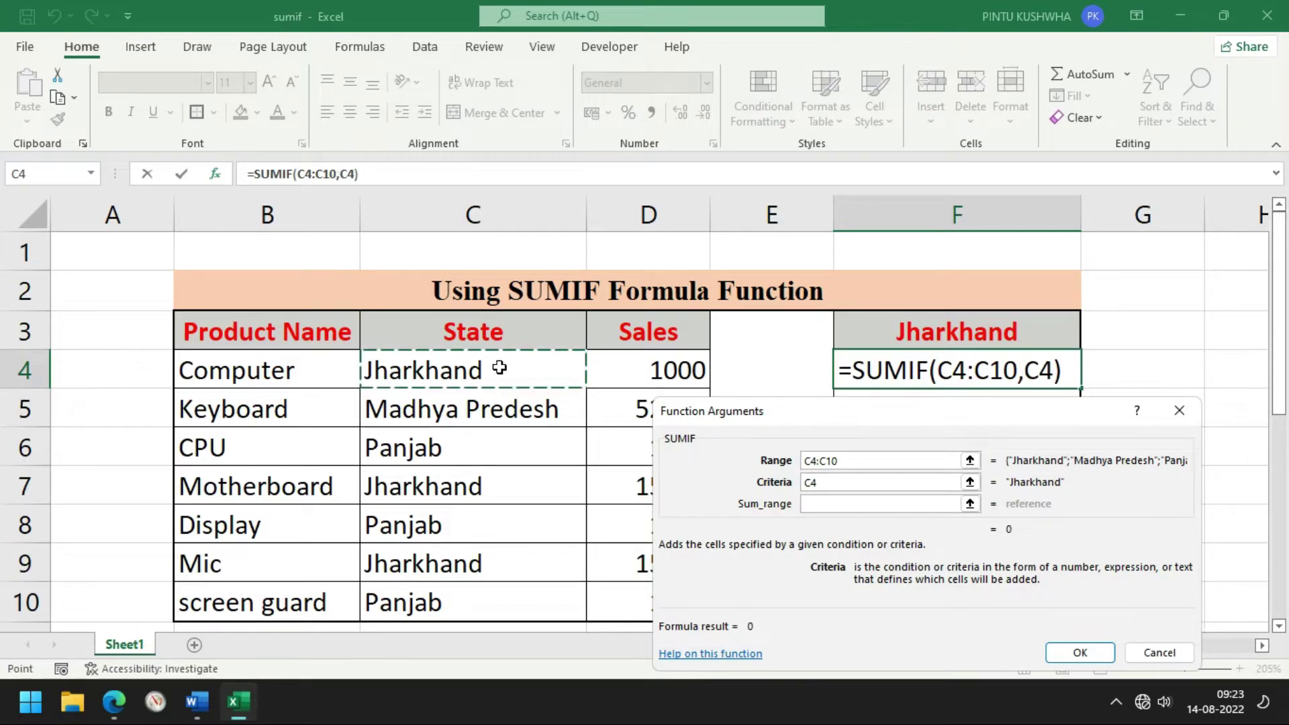
{"action": "left_click", "coordinate": [816, 506]}
{"action": "left_click", "coordinate": [814, 506]}
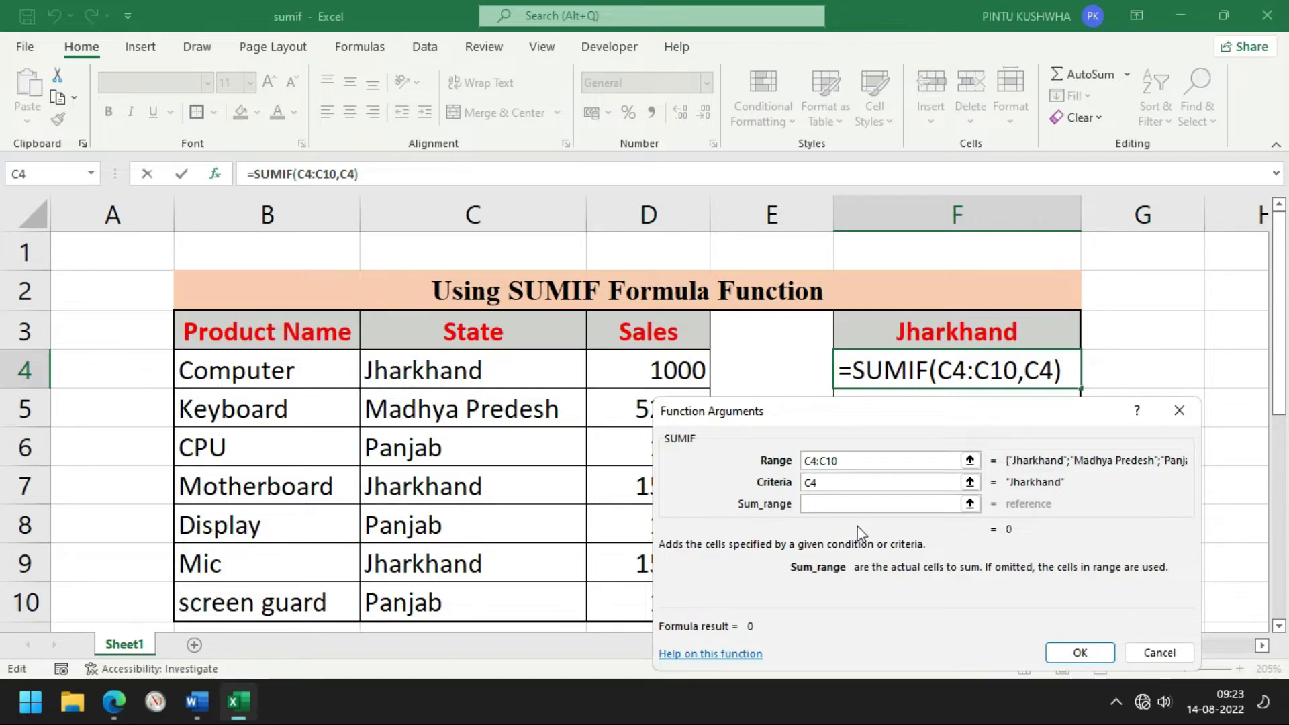
{"action": "left_click_drag", "start_coordinate": [779, 417], "coordinate": [947, 374]}
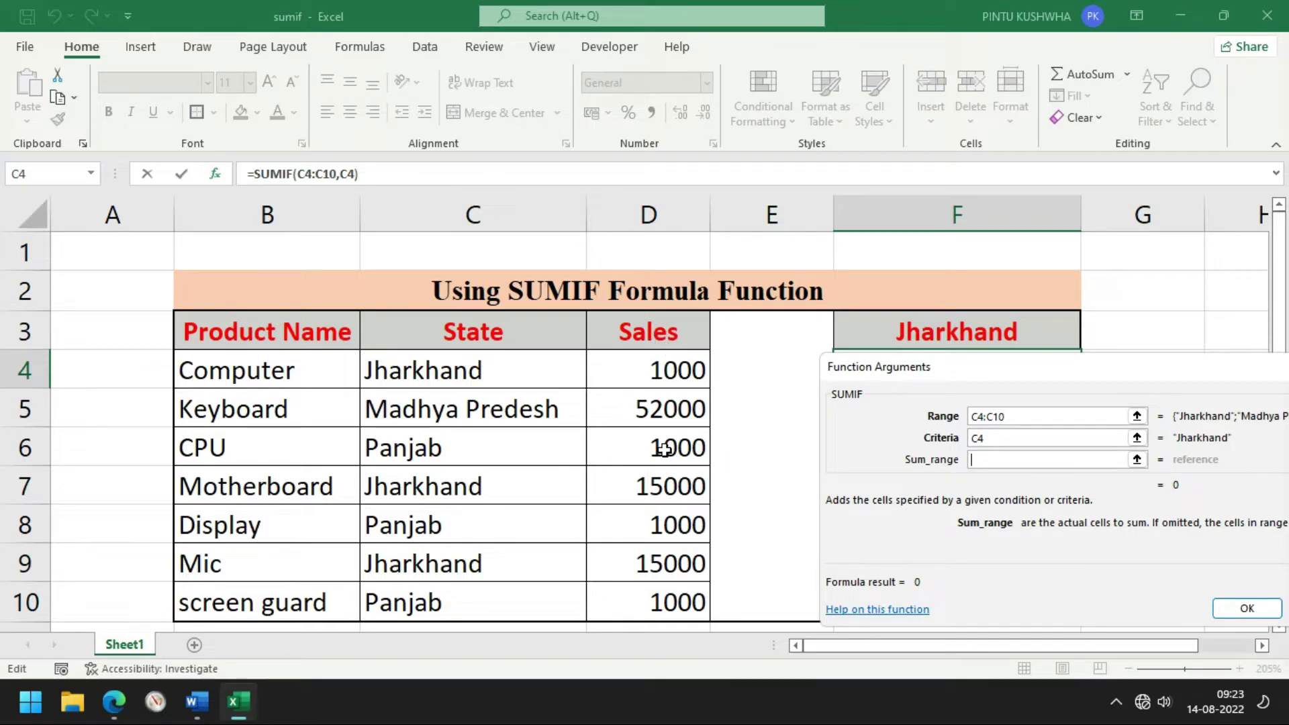
{"action": "left_click_drag", "start_coordinate": [657, 380], "coordinate": [650, 593]}
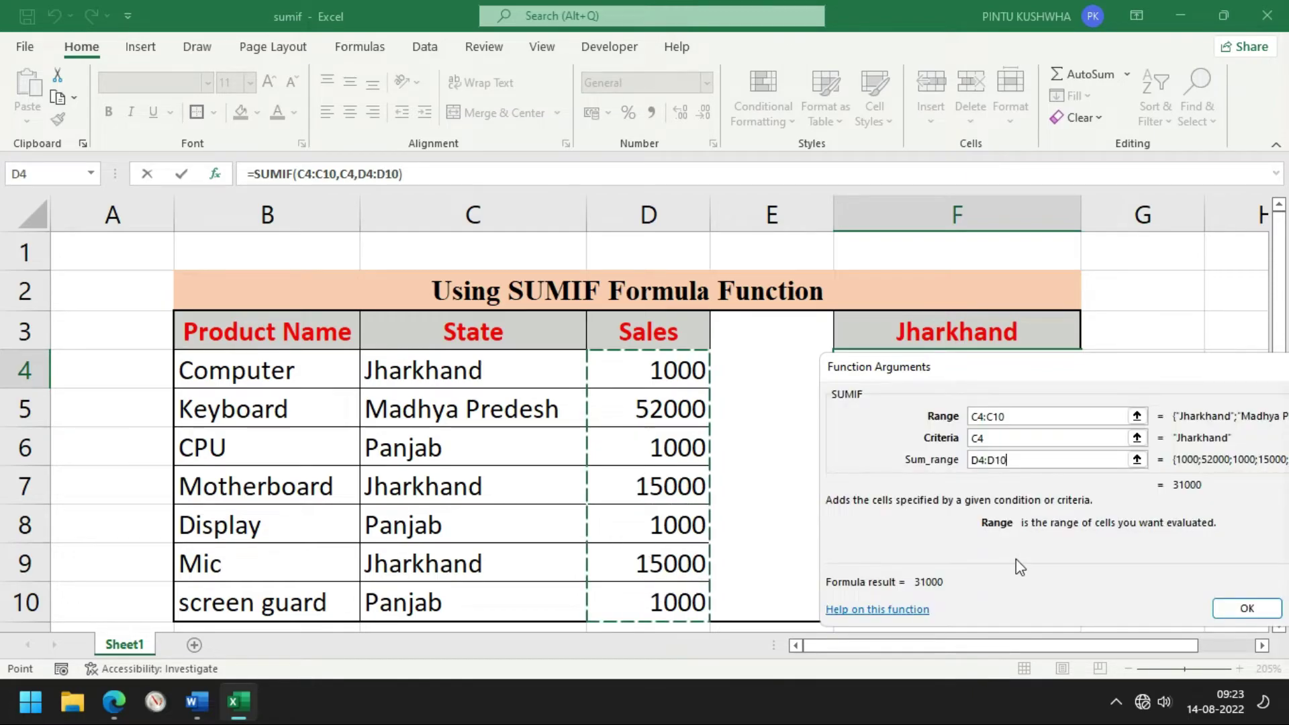
{"action": "left_click", "coordinate": [1229, 610]}
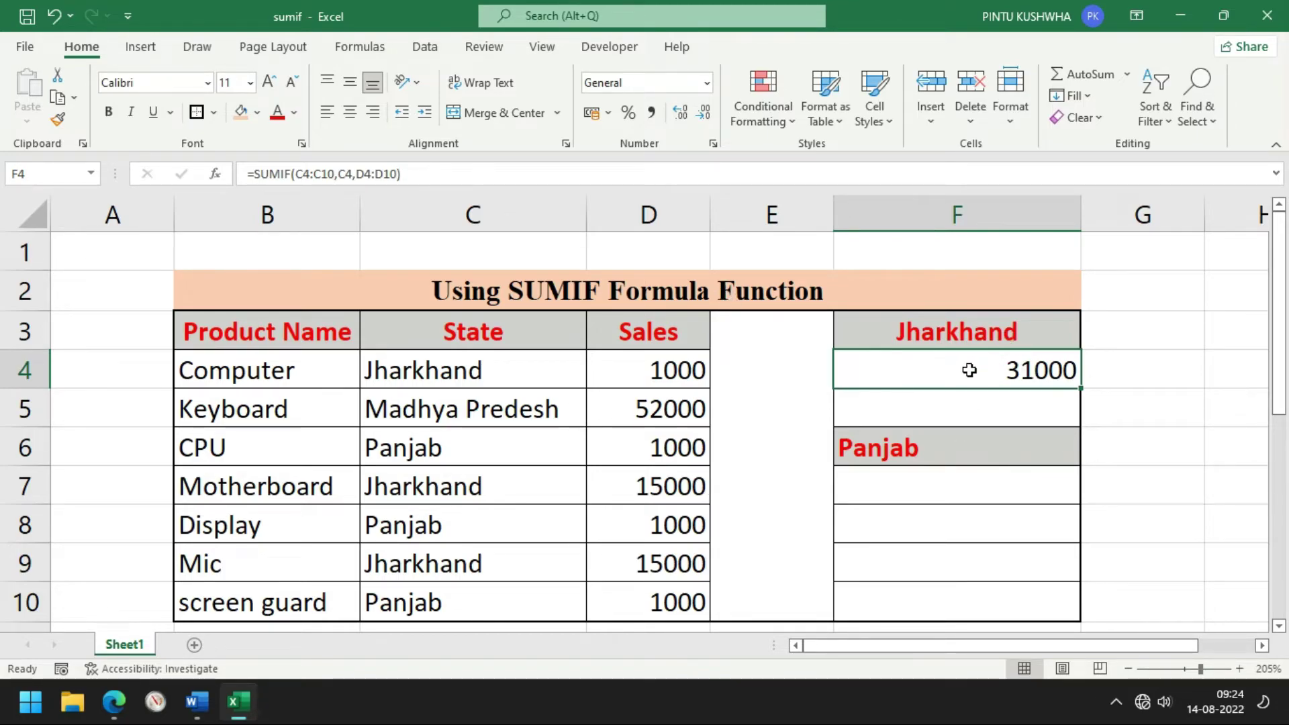
- Begin =SUMIF( in cell F7 and bring up its Function Arguments dialog
{"action": "left_click", "coordinate": [951, 493]}
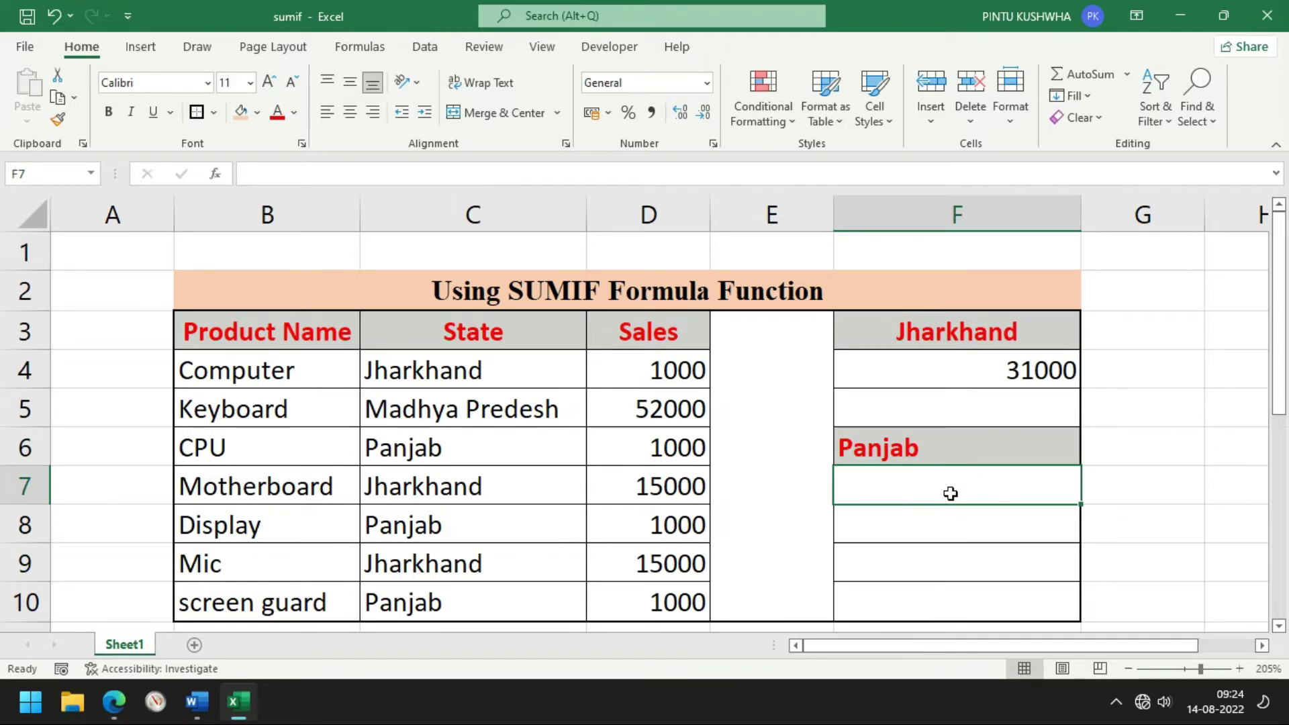
{"action": "type", "text": "="}
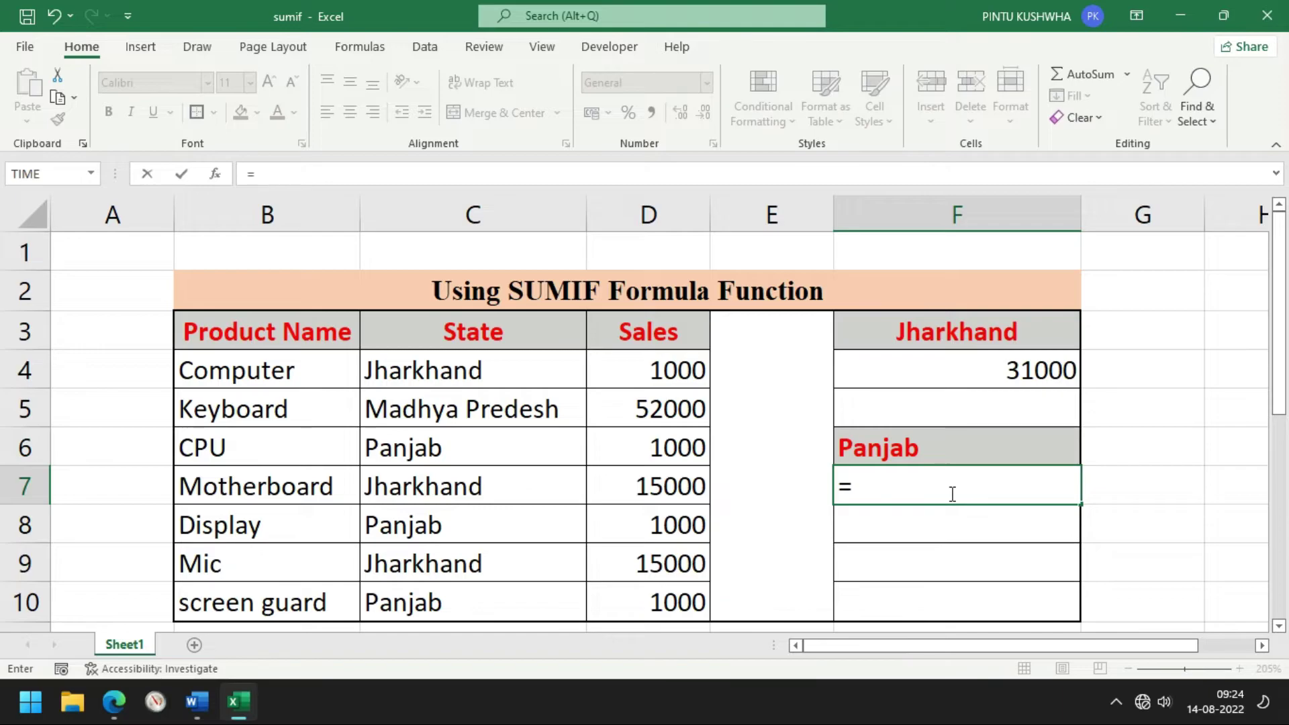
{"action": "type", "text": "sumif"}
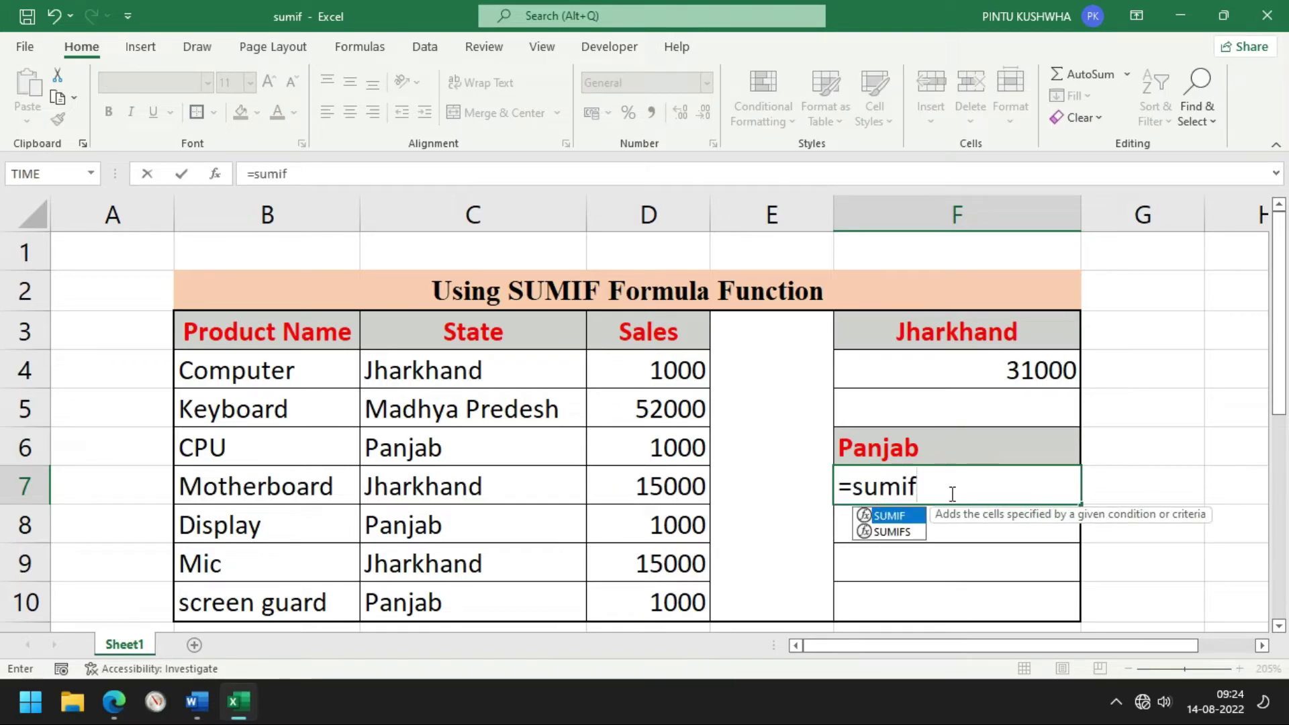
{"action": "key", "text": "Escape"}
{"action": "type", "text": "("}
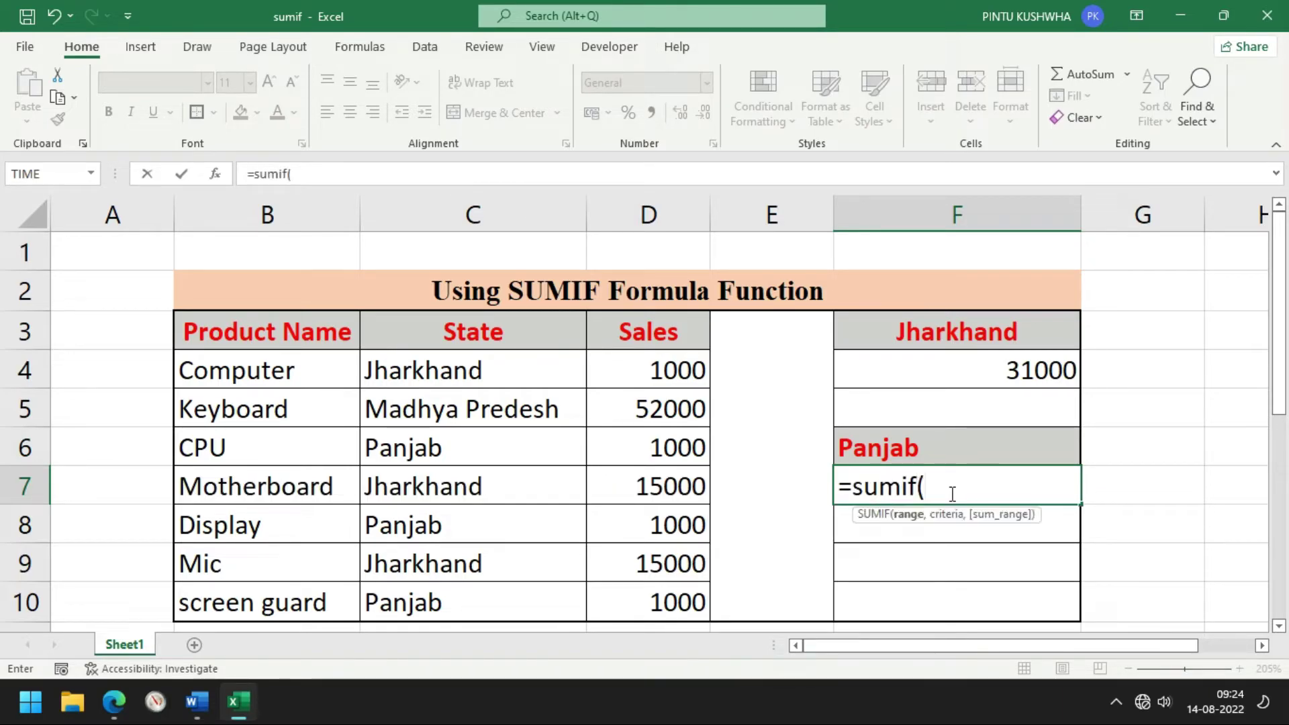
{"action": "key", "text": "ctrl+a"}
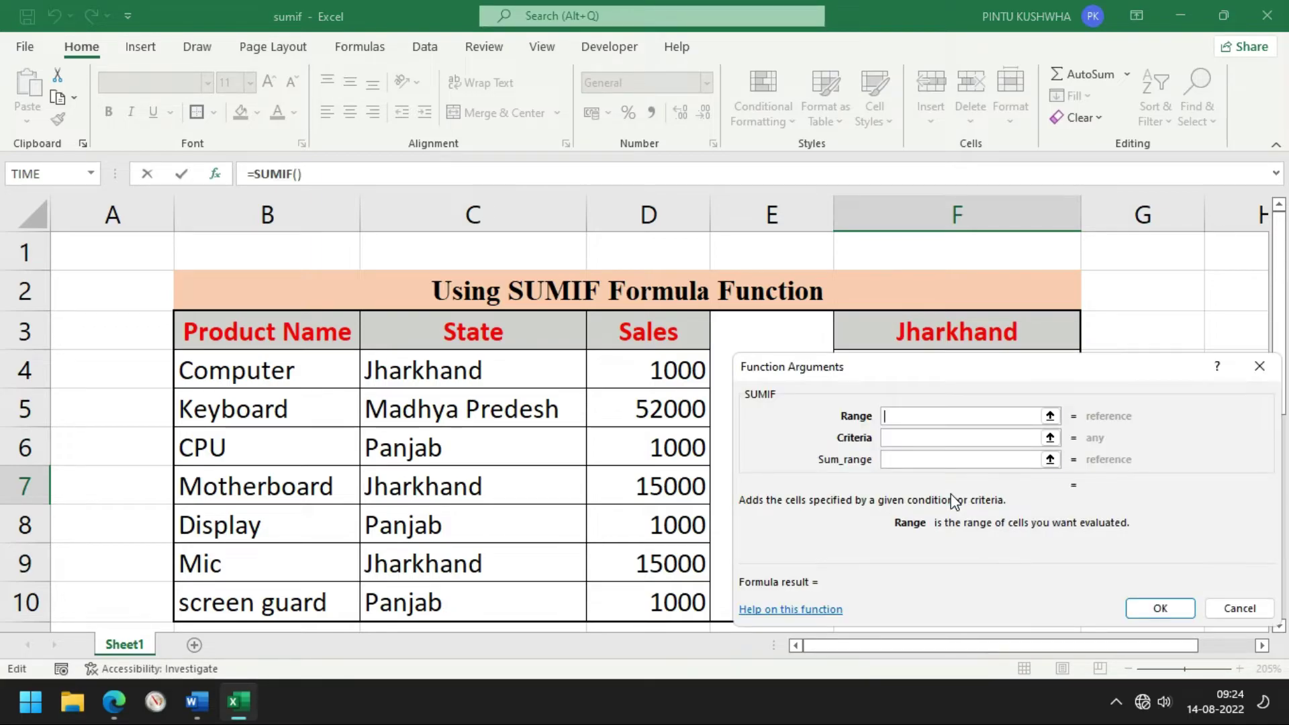
- Fill in Range C4:C10, Criteria C6 and Sum_range D4:D10, so F7 returns 3000
{"action": "mouse_move", "coordinate": [936, 382]}
{"action": "left_mouse_down"}
{"action": "mouse_move", "coordinate": [864, 392]}
{"action": "mouse_move", "coordinate": [901, 381]}
{"action": "left_mouse_up"}
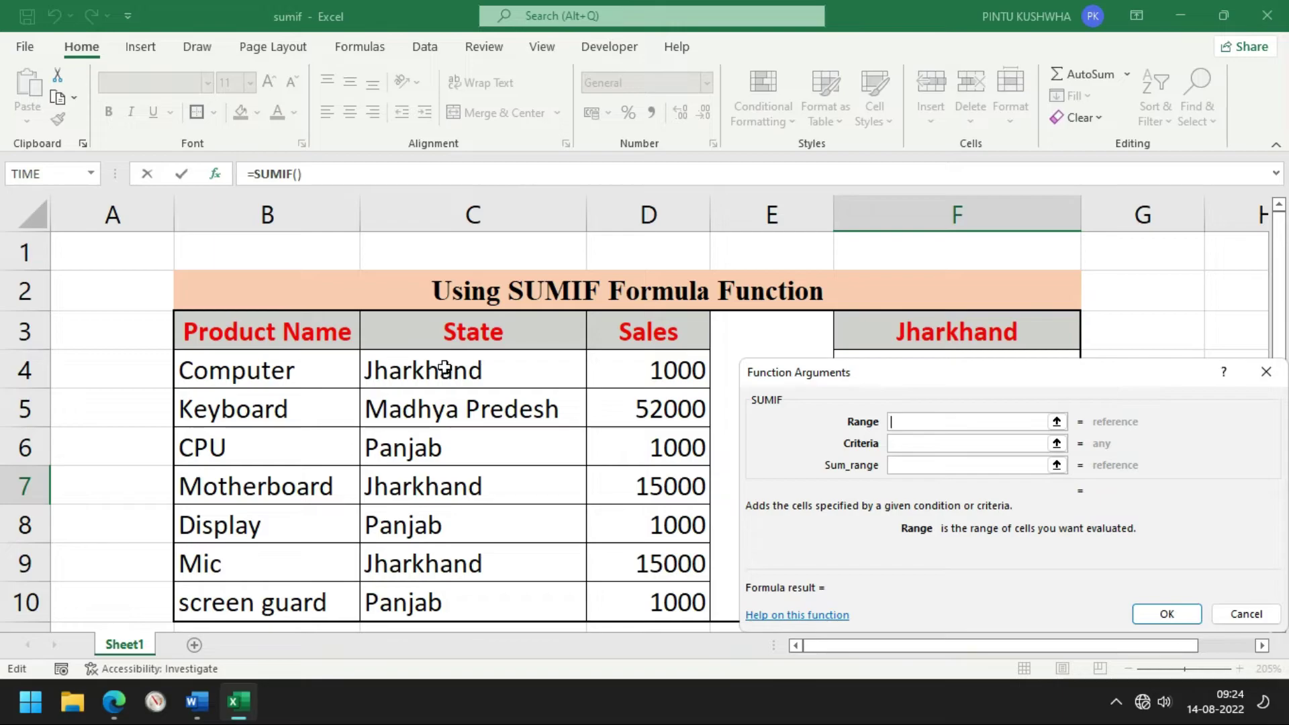
{"action": "left_click_drag", "start_coordinate": [445, 368], "coordinate": [463, 588]}
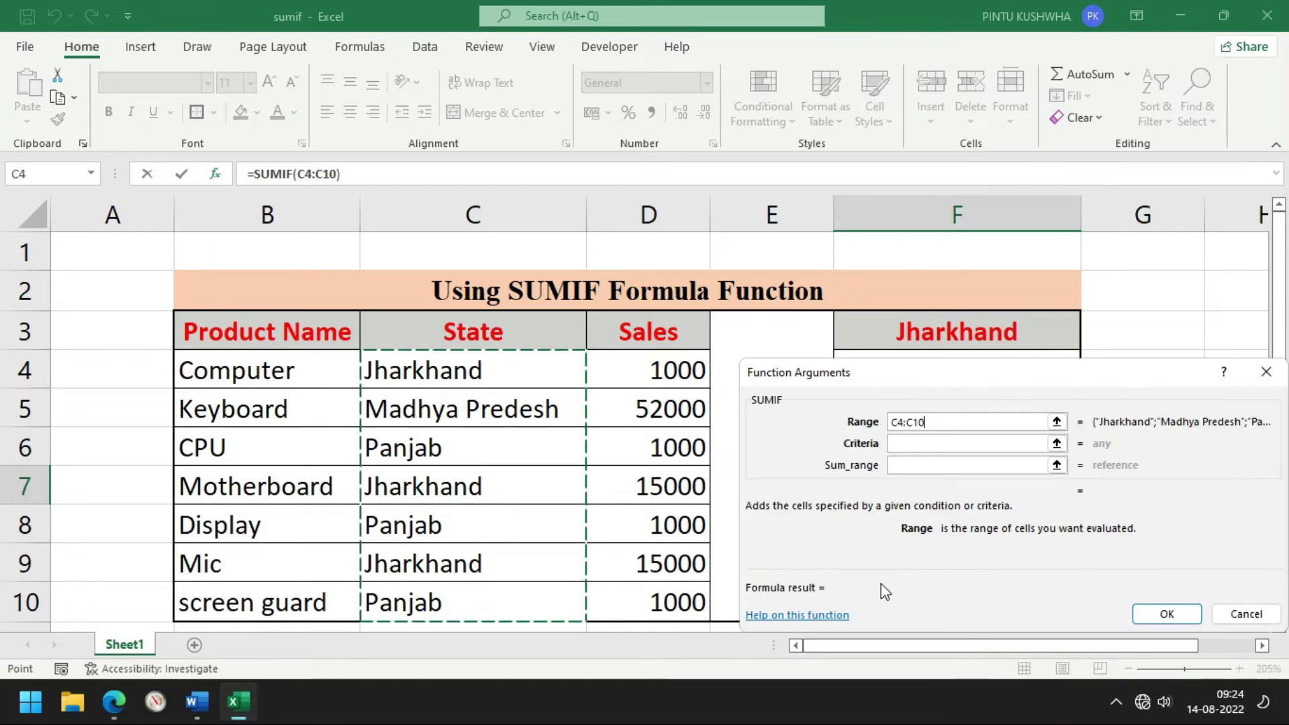
{"action": "left_click", "coordinate": [968, 444]}
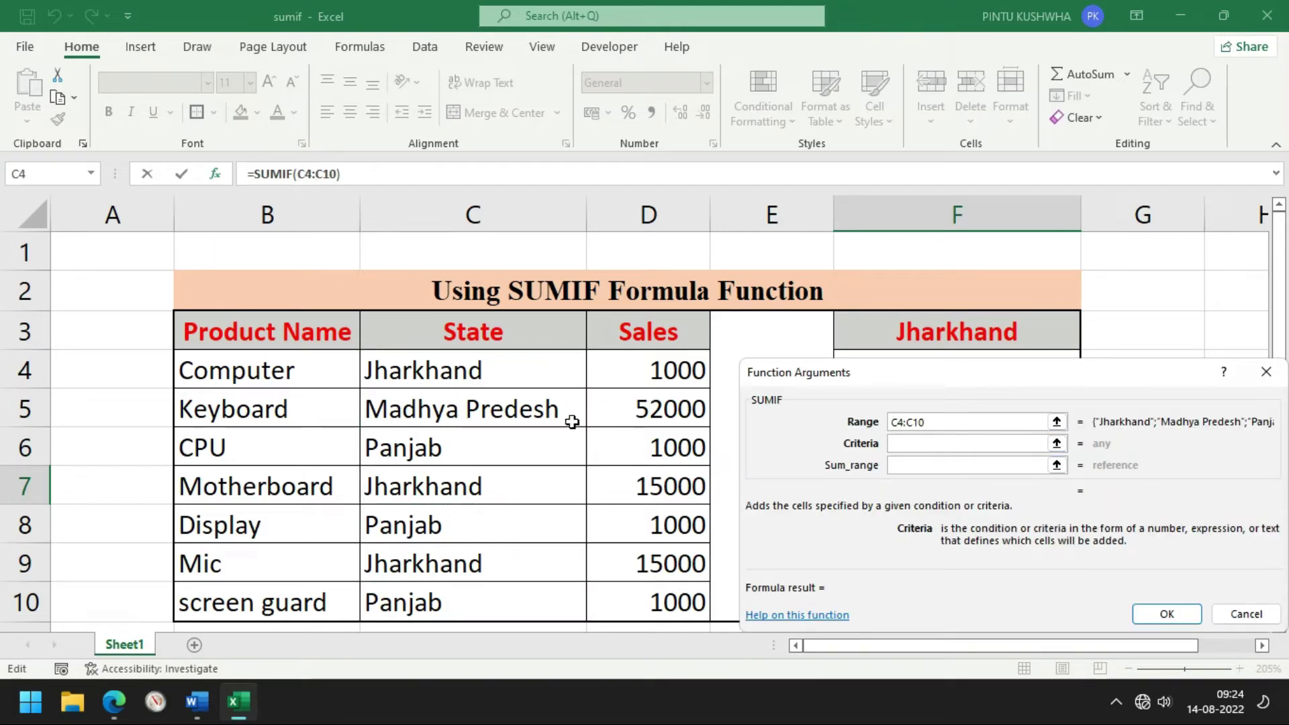
{"action": "left_click", "coordinate": [481, 455]}
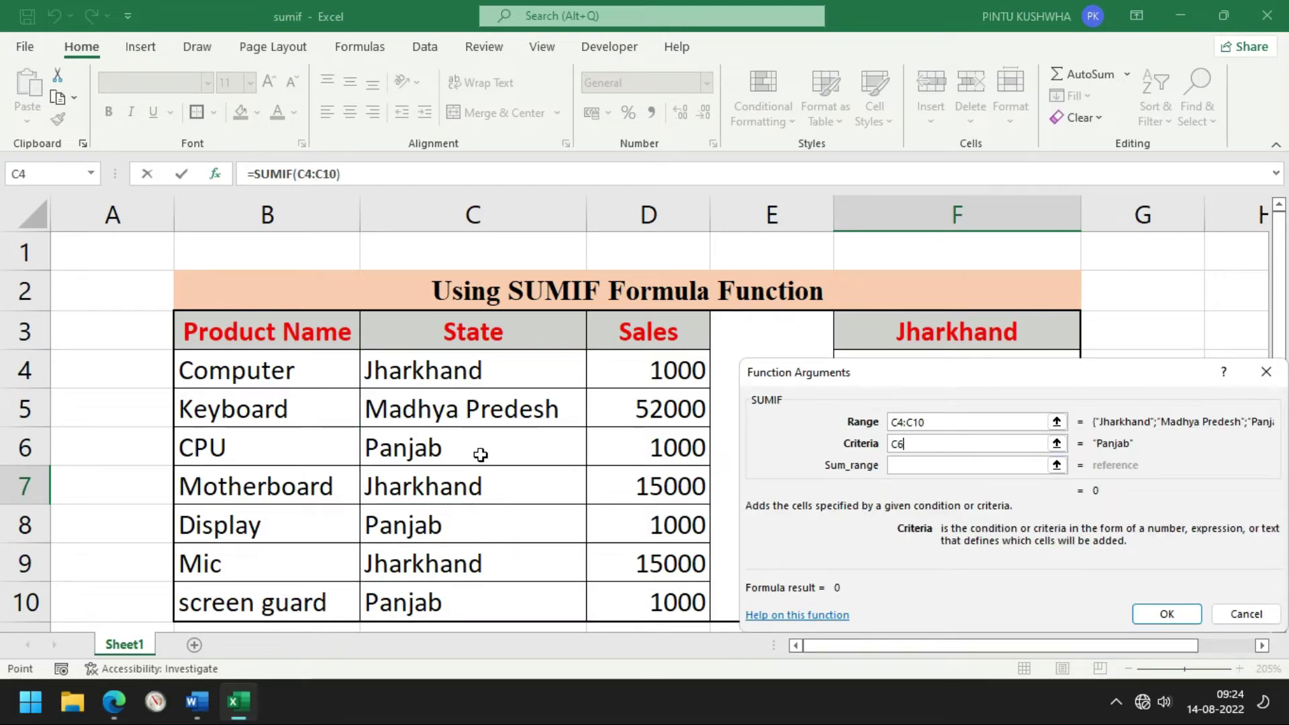
{"action": "left_click", "coordinate": [914, 465]}
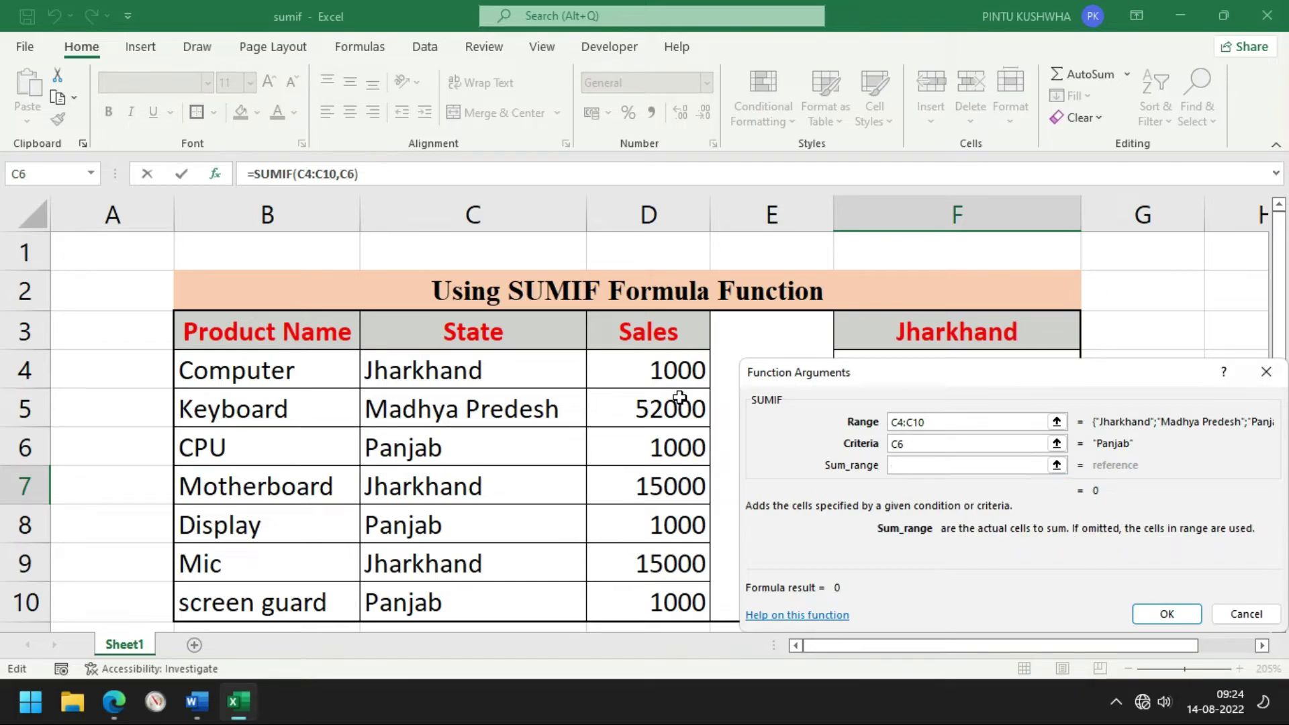
{"action": "left_click_drag", "start_coordinate": [681, 369], "coordinate": [685, 610]}
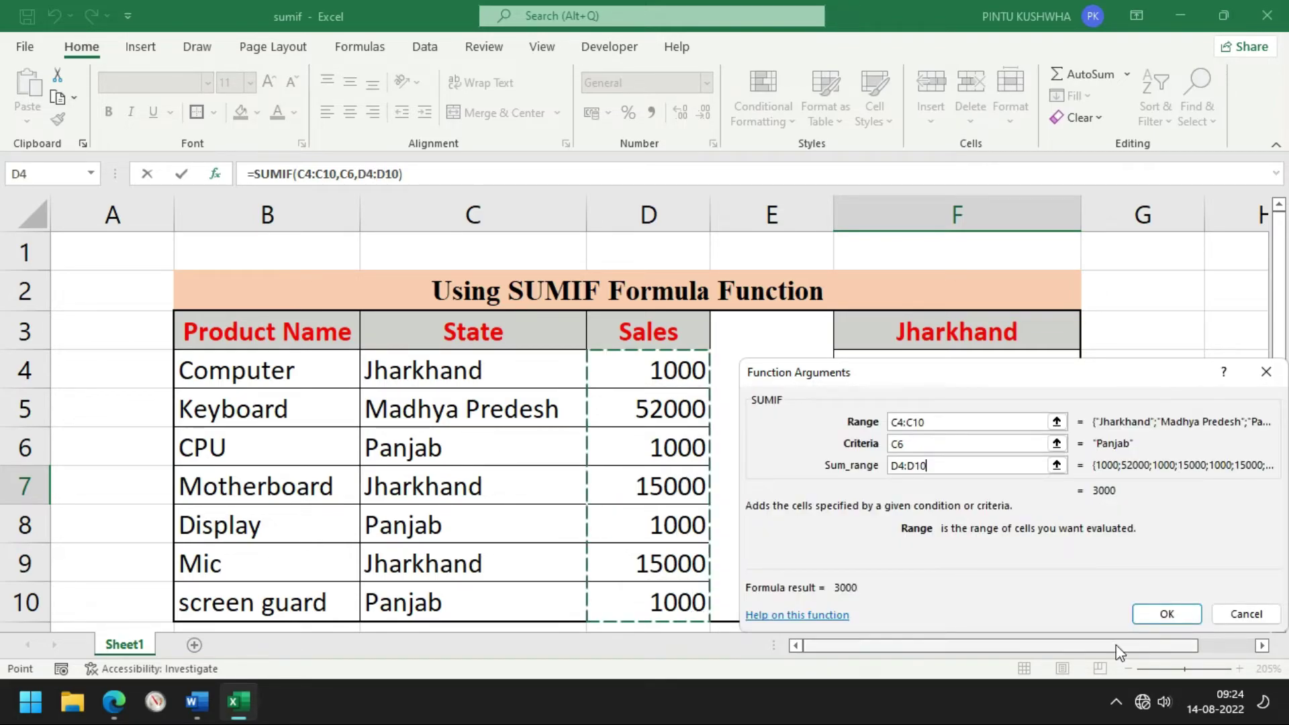
{"action": "left_click", "coordinate": [1179, 615]}
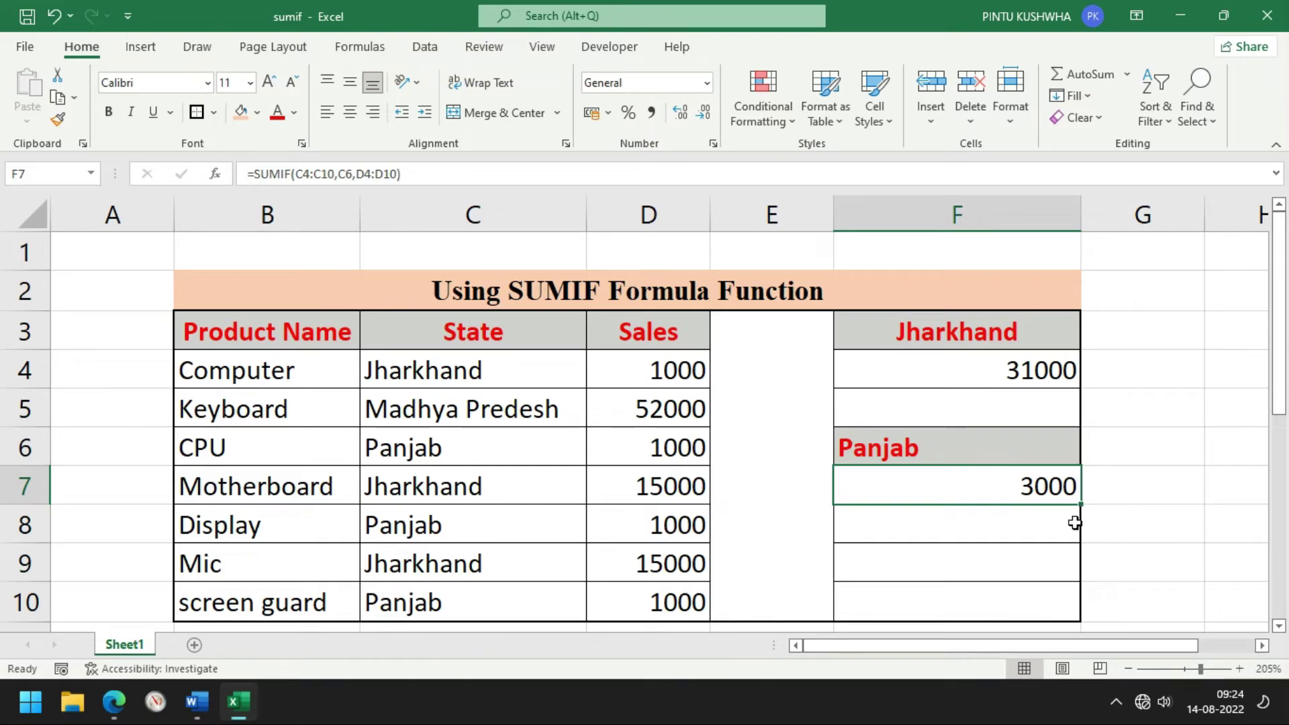
{"action": "left_click", "coordinate": [1217, 528]}
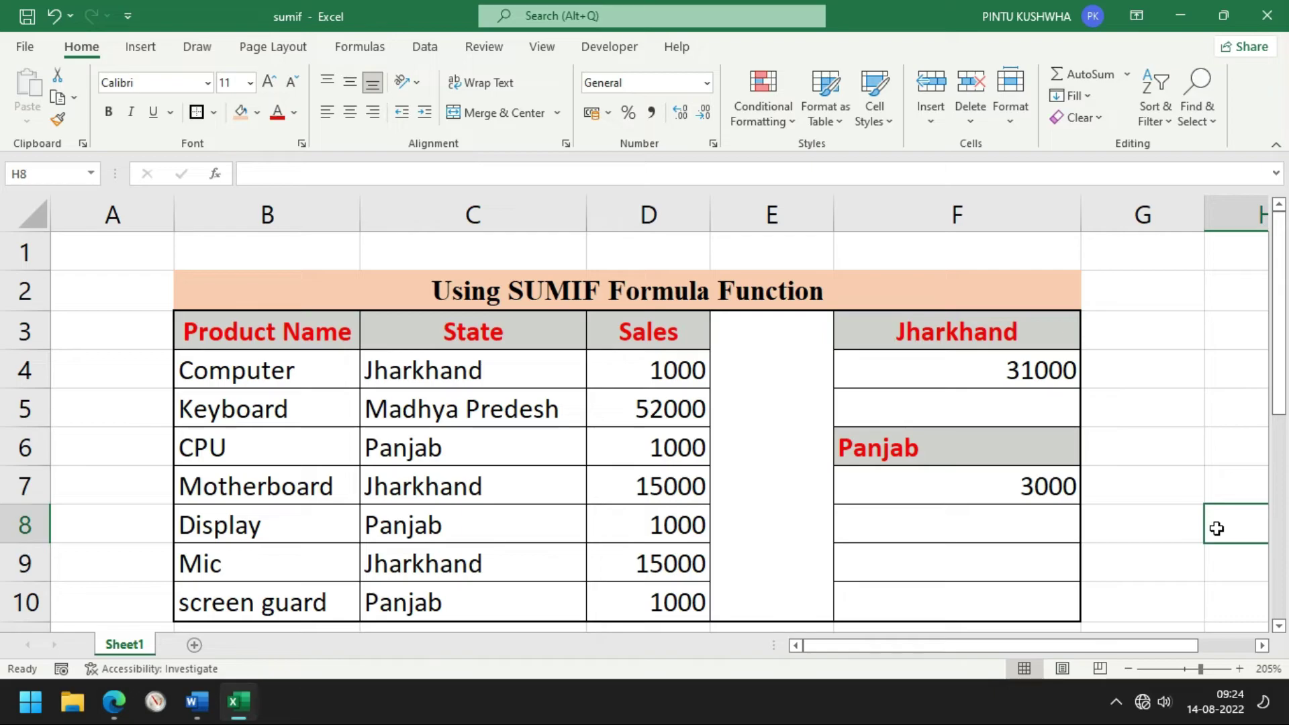